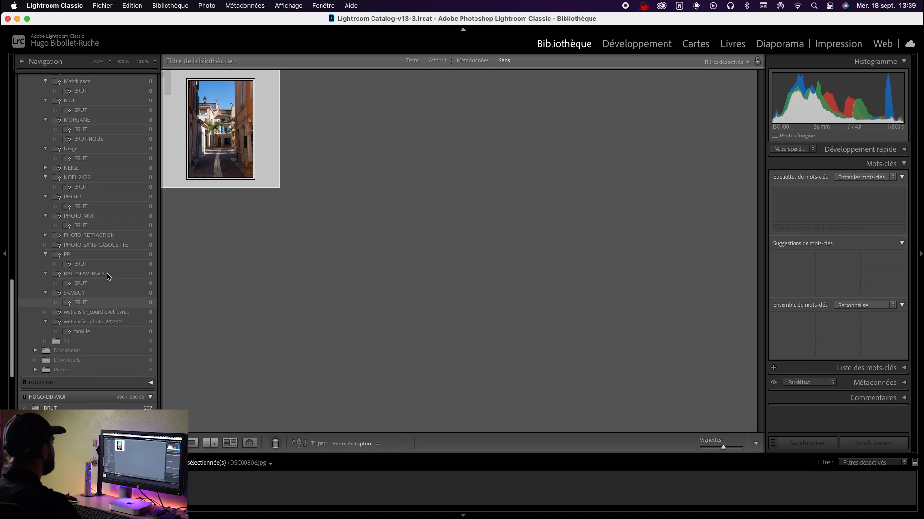
Look through the Macintosh HD folder list in the library
scroll(93, 94, up, 10)
scroll(93, 94, up, 15)
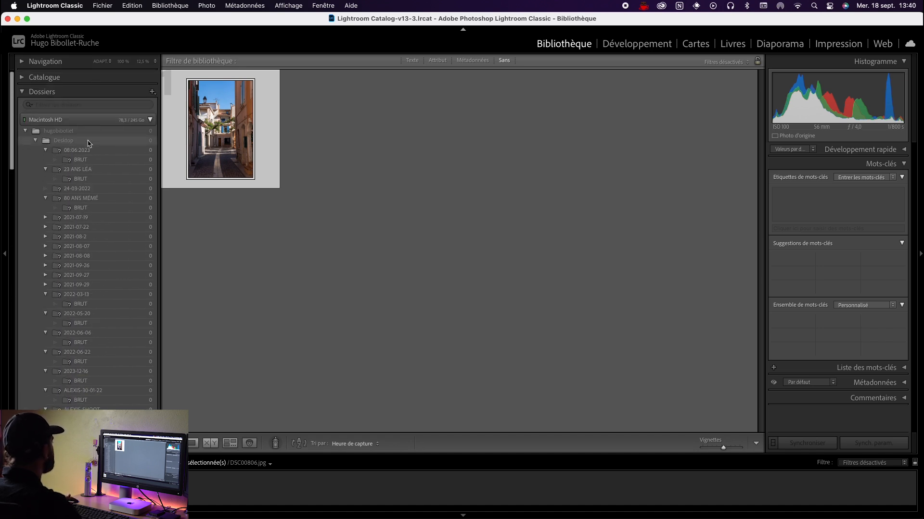
scroll(110, 278, down, 4)
scroll(127, 353, down, 14)
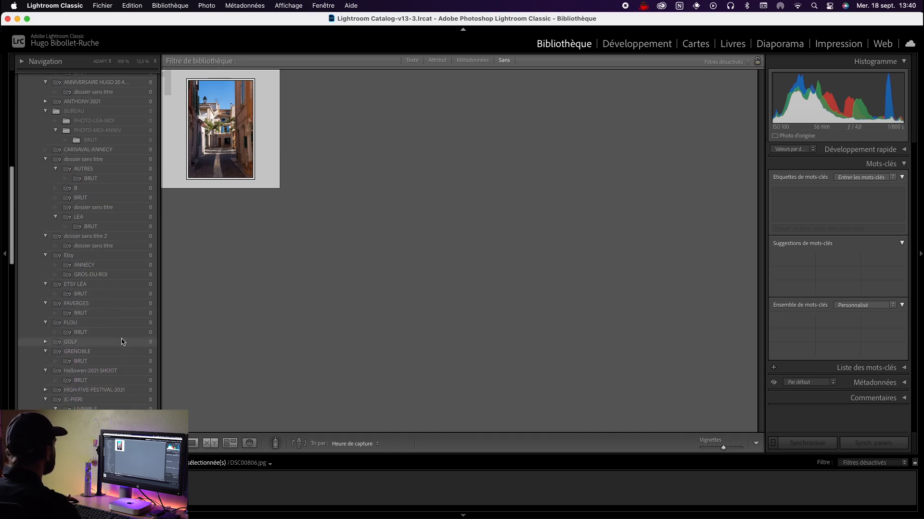
scroll(124, 347, up, 15)
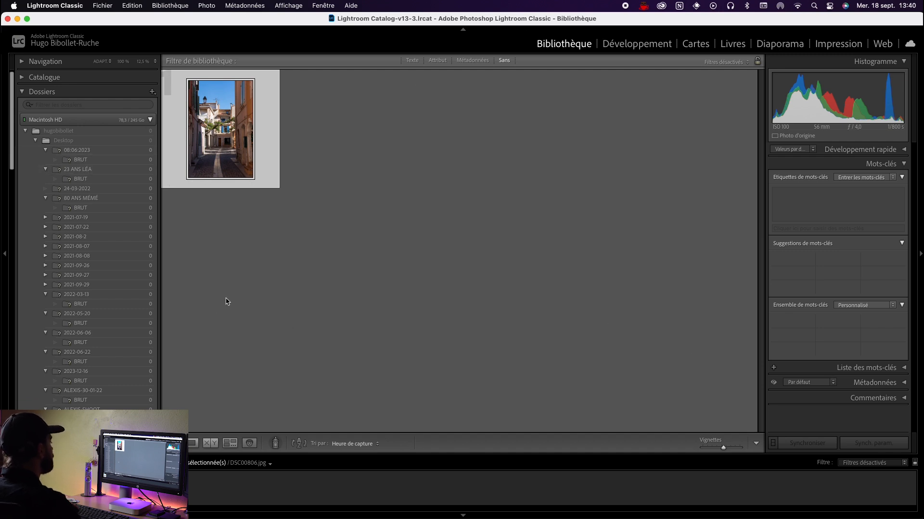
Open the street photo in the Développement module and inspect it at 100 % and 12.5 % zoom before fitting it to the view
click(630, 47)
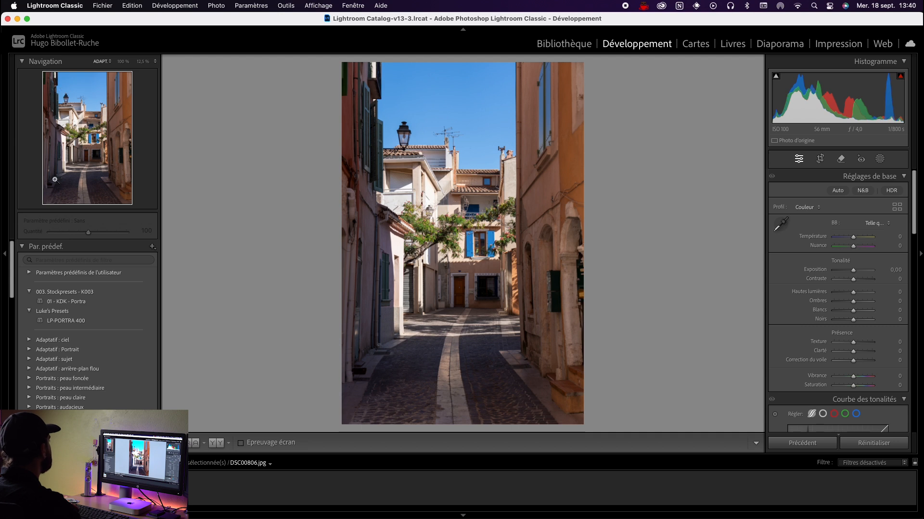
click(118, 62)
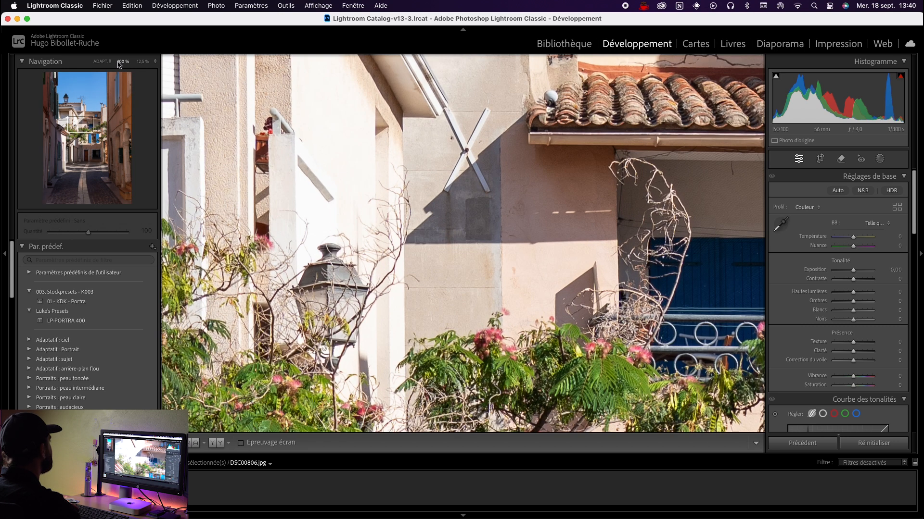
click(142, 63)
click(147, 64)
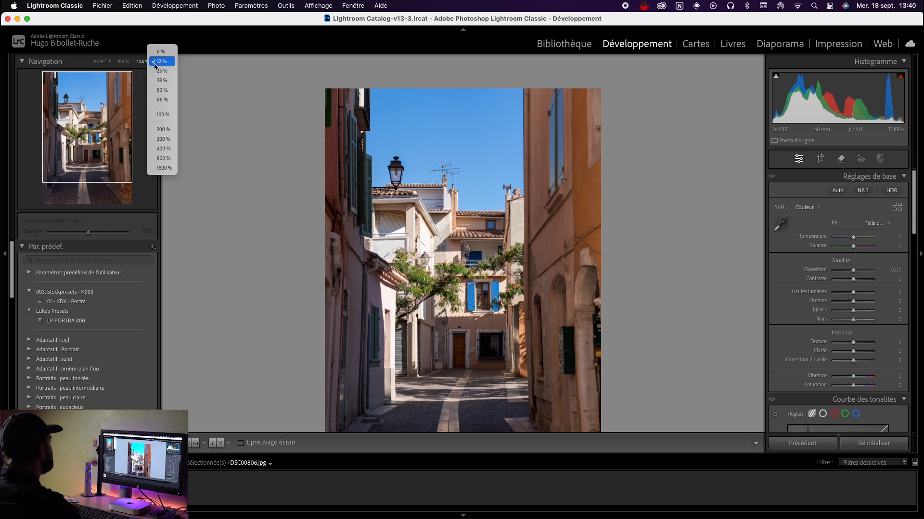
click(137, 65)
drag(94, 96, 95, 108)
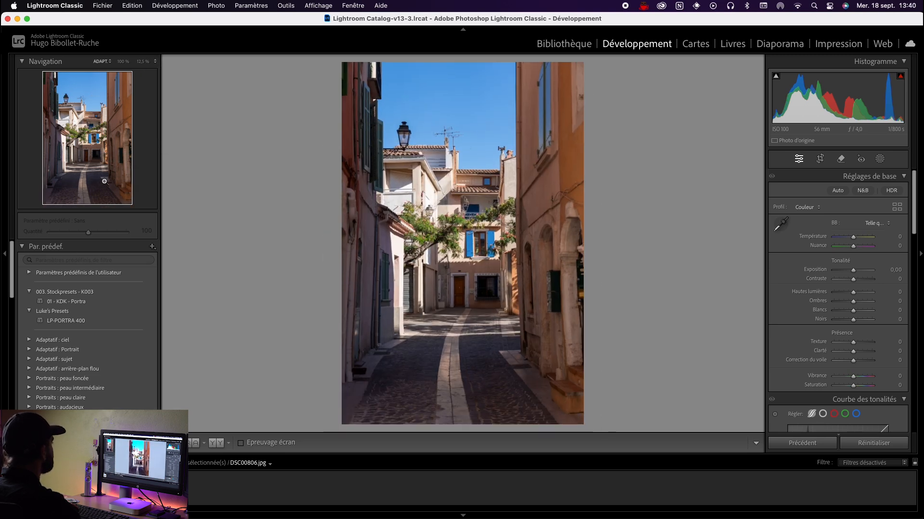
Look through the develop preset groups, from the user presets down to the N&B presets
scroll(117, 268, down, 2)
scroll(117, 268, up, 3)
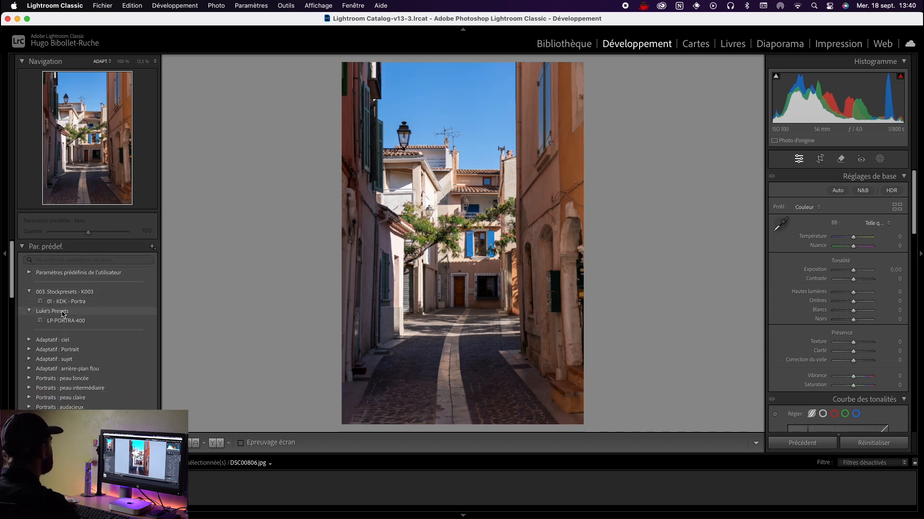
scroll(52, 288, down, 7)
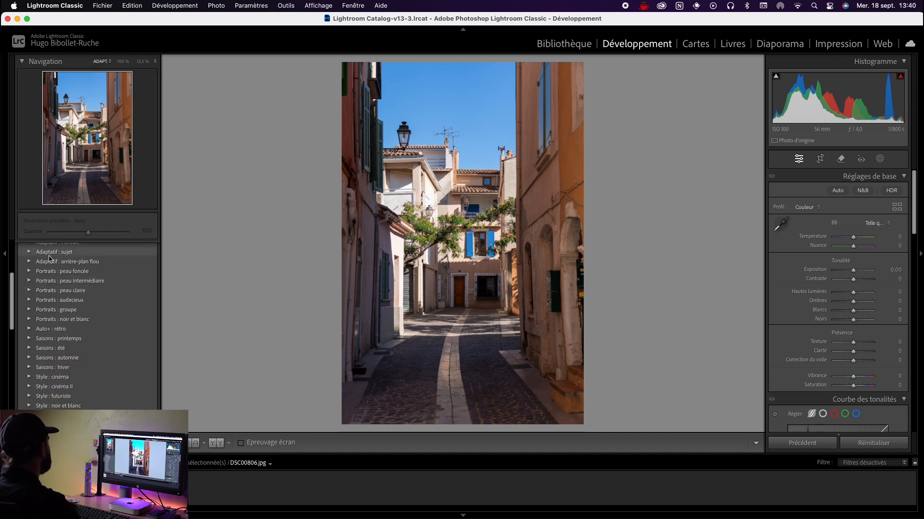
scroll(50, 260, down, 6)
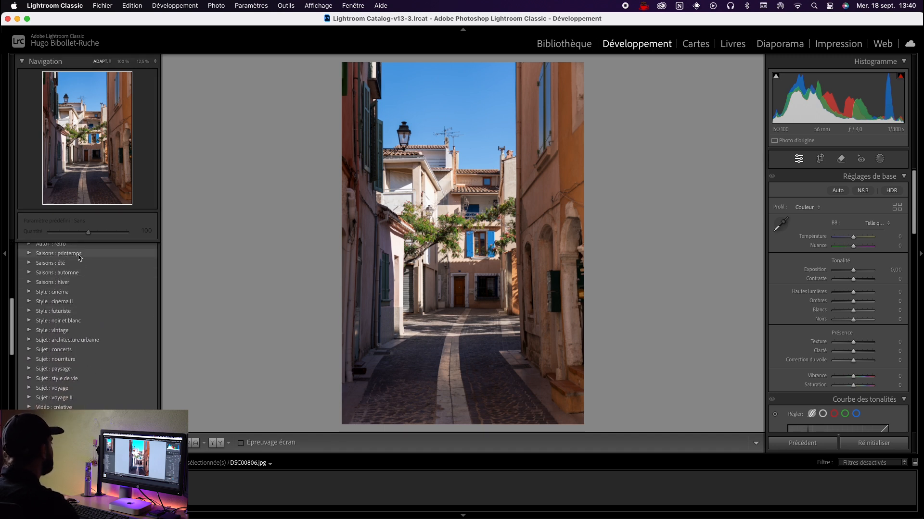
scroll(58, 284, down, 3)
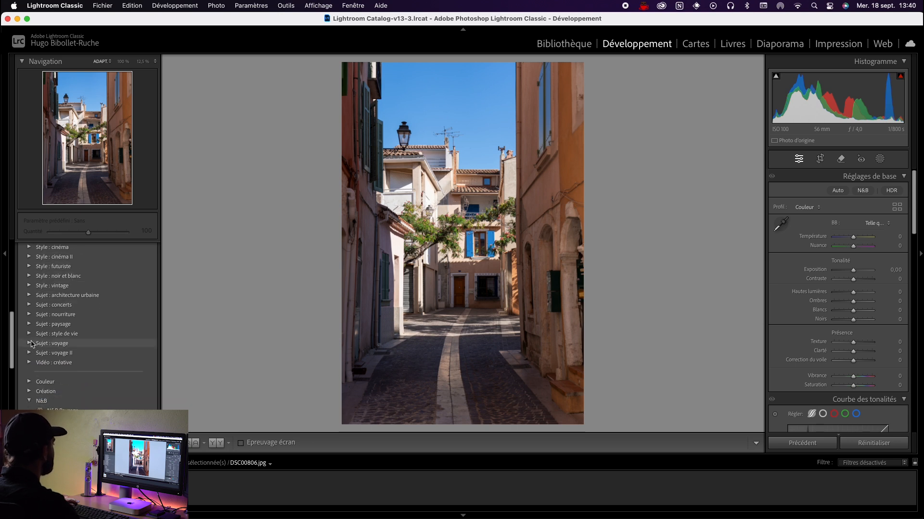
scroll(58, 342, down, 5)
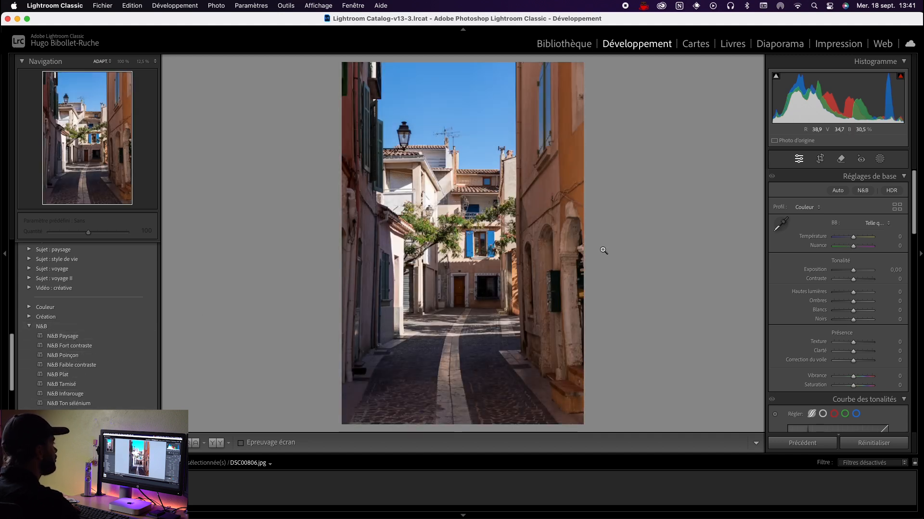
Collapse the Réglages de base, Courbe des tonalités and Détail adjustment sections
scroll(791, 359, down, 3)
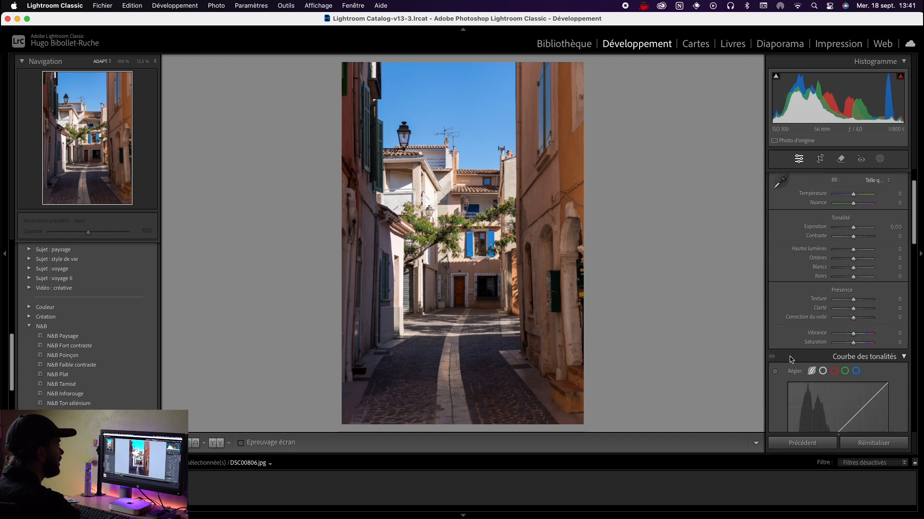
scroll(785, 334, down, 6)
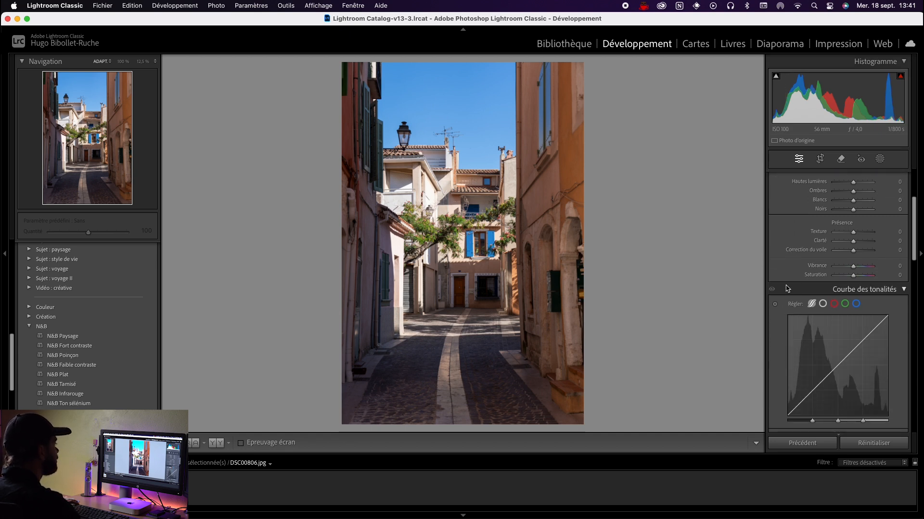
scroll(818, 231, up, 6)
click(871, 176)
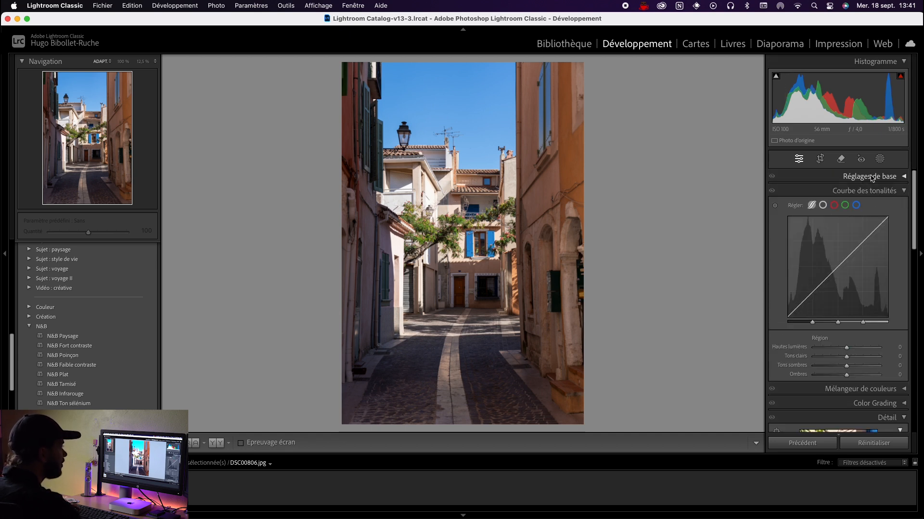
click(904, 191)
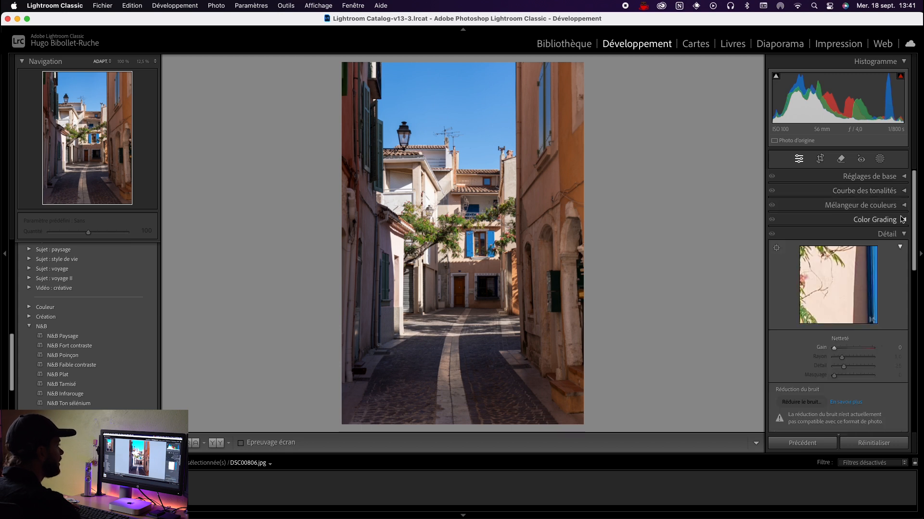
click(900, 246)
click(903, 236)
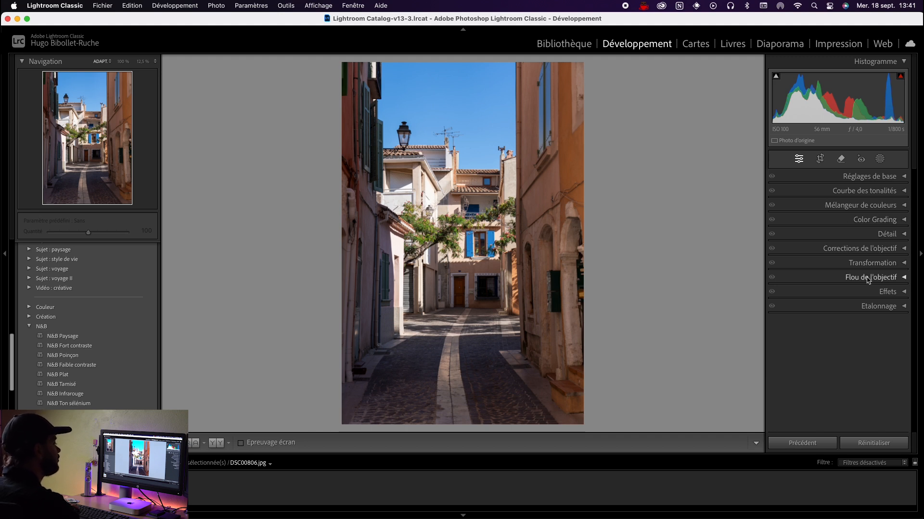
Expand the Réglages de base and Courbe des tonalités adjustment sections again
click(865, 176)
scroll(866, 240, down, 3)
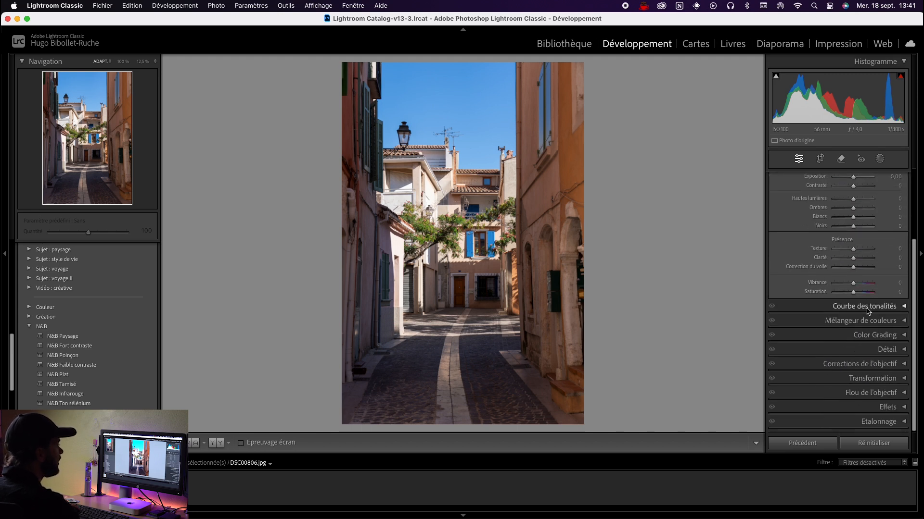
click(869, 306)
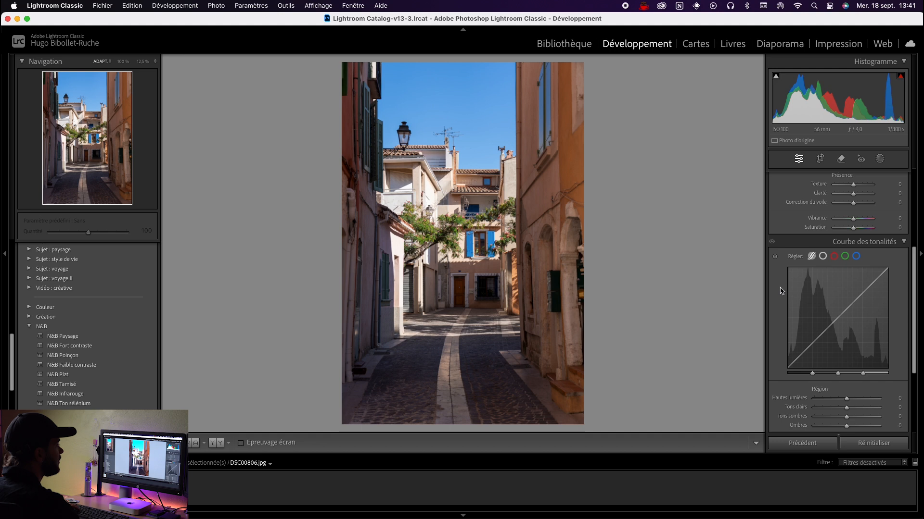
scroll(781, 290, up, 5)
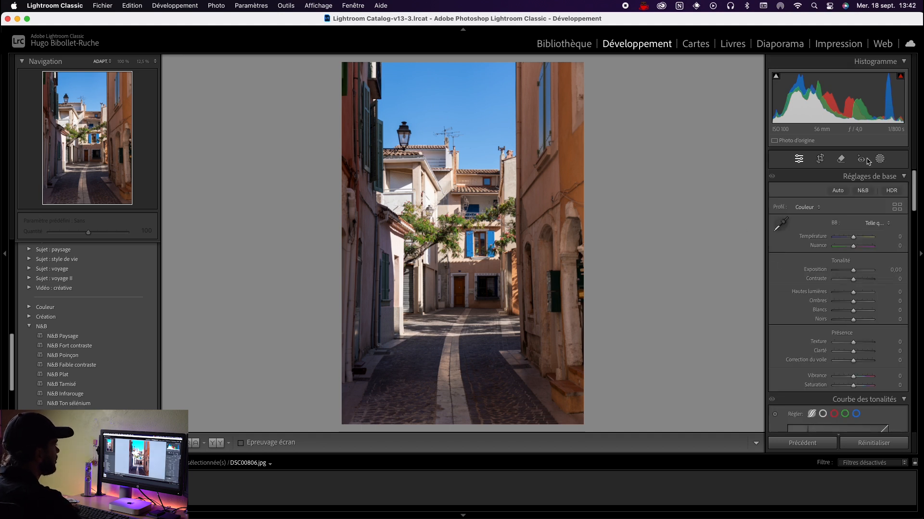
Straighten the photo to an angle of 0.29 using a horizontal reference line at the far end of the street
click(820, 159)
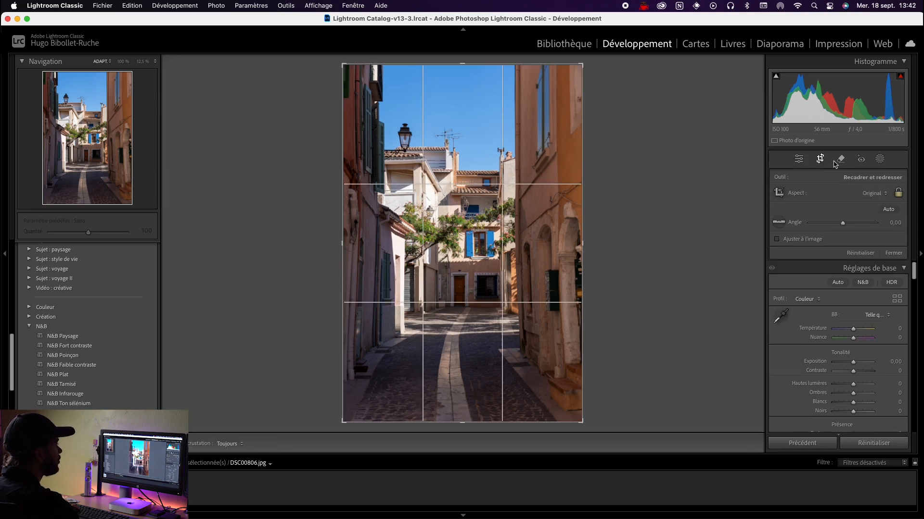
click(840, 159)
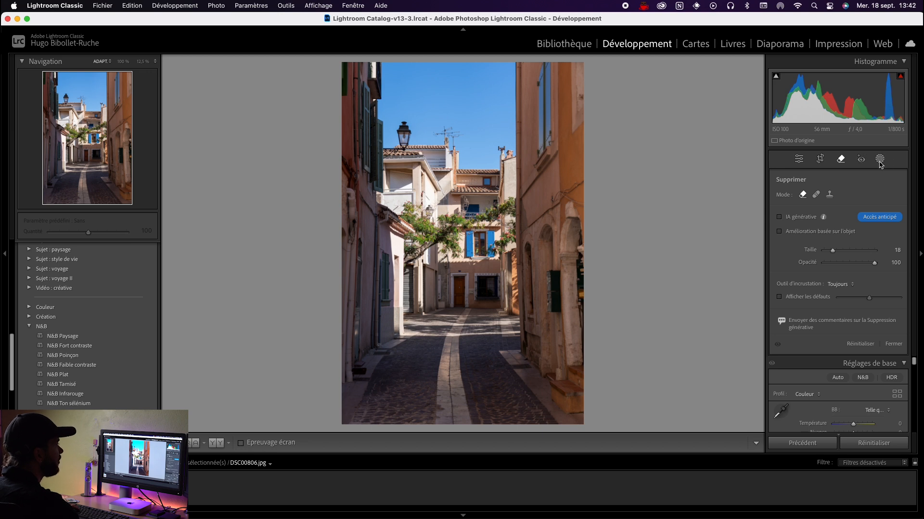
click(819, 159)
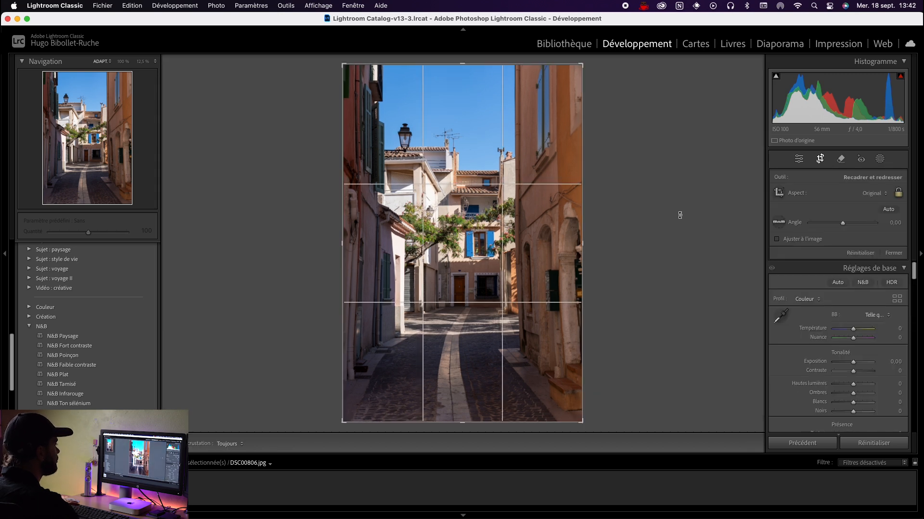
click(780, 225)
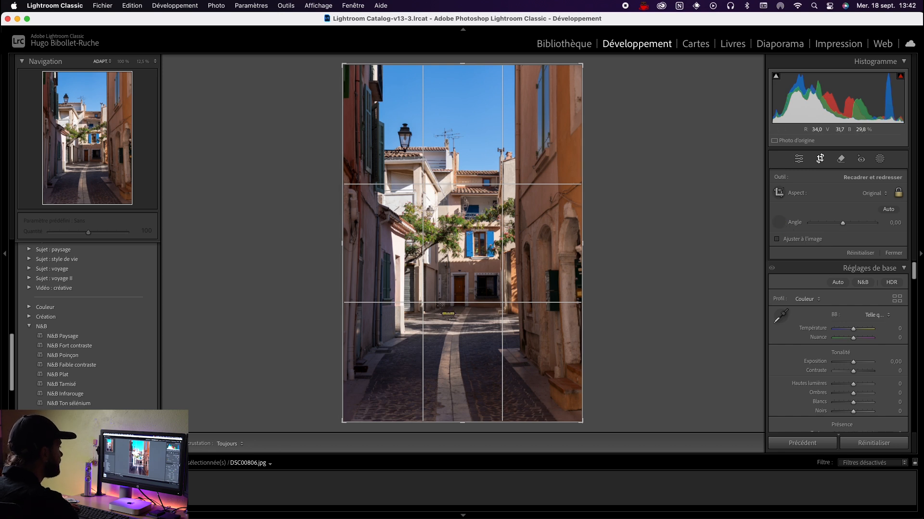
drag(439, 306, 506, 306)
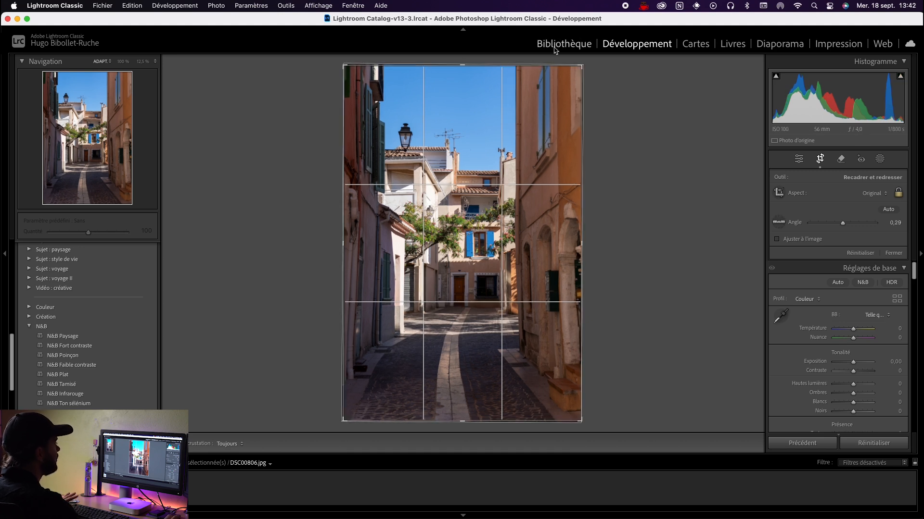
Crop the photo tighter around the street and central houses at the Original aspect, and check it in the before/after view
drag(469, 65, 470, 92)
drag(474, 173, 472, 205)
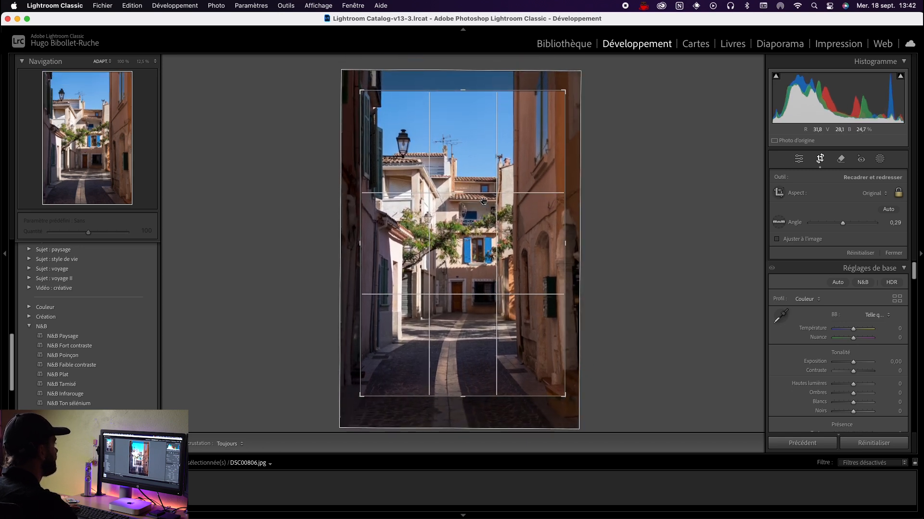
drag(567, 241, 563, 241)
drag(507, 231, 502, 231)
key(Return)
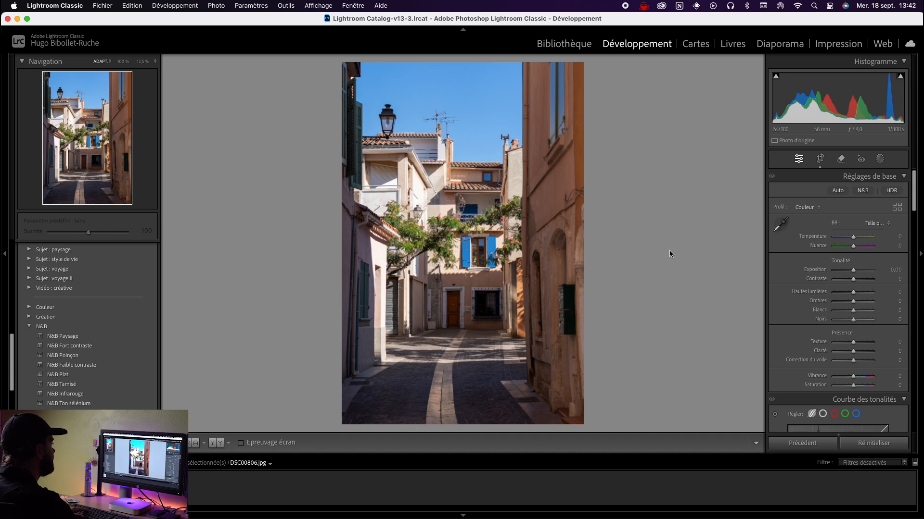
key(y)
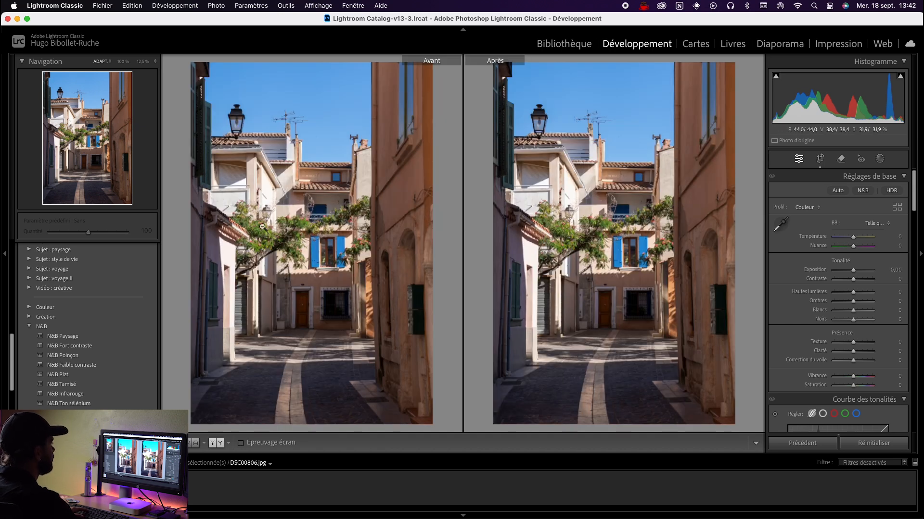
key(y)
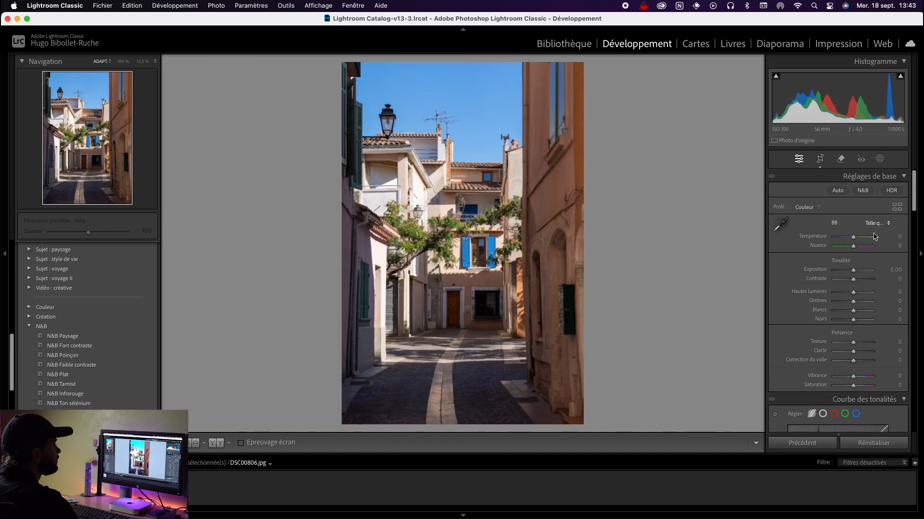
Adjust the tone curve to Tons clairs +7 and Tons sombres −4, and compare the photo before and after
scroll(787, 270, down, 3)
scroll(787, 270, down, 5)
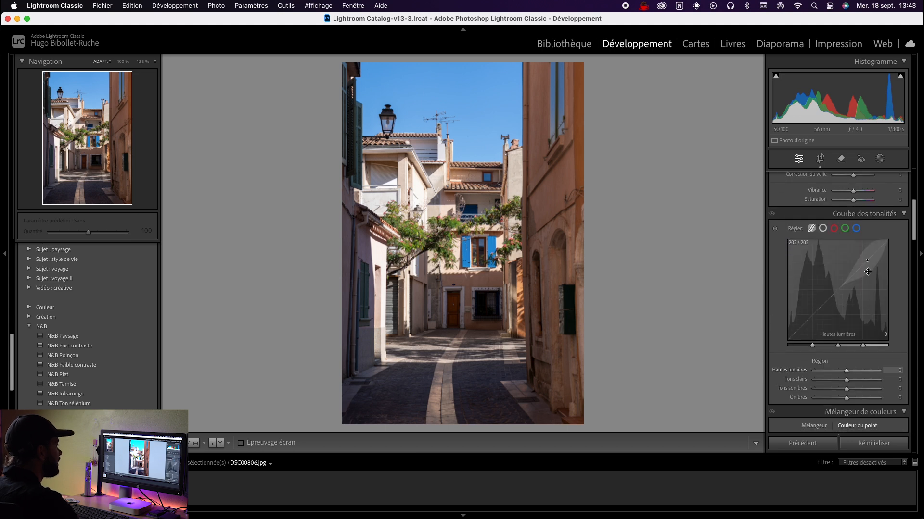
drag(862, 276, 862, 273)
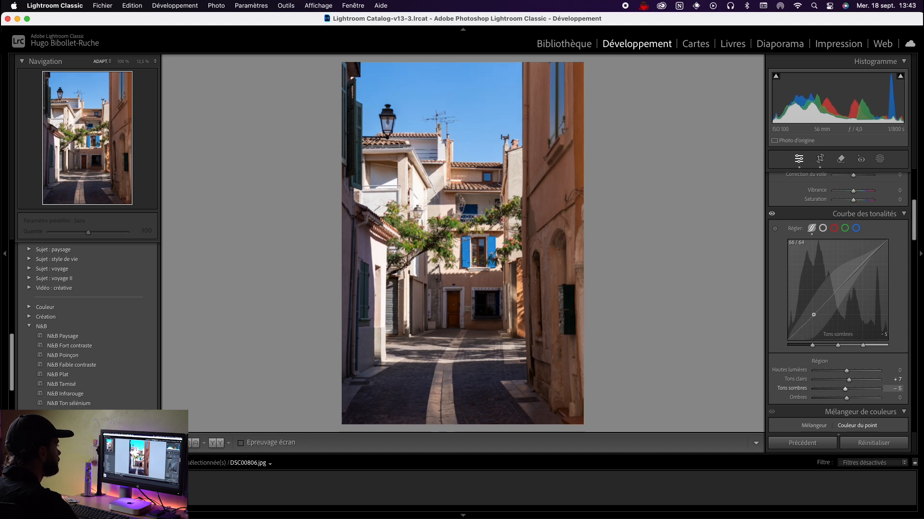
drag(813, 314, 812, 313)
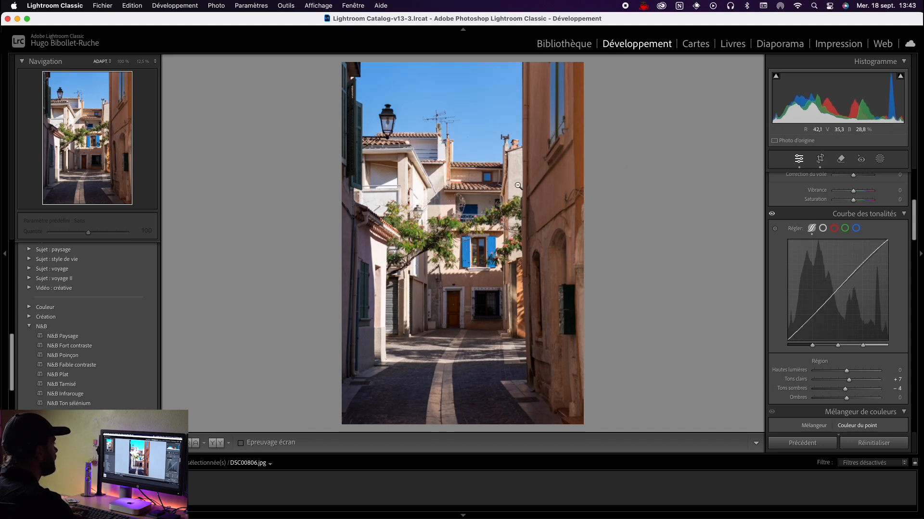
key(y)
key(y)
Set the basic tone adjustments to Contraste +16 and Hautes lumières −100
scroll(856, 257, up, 5)
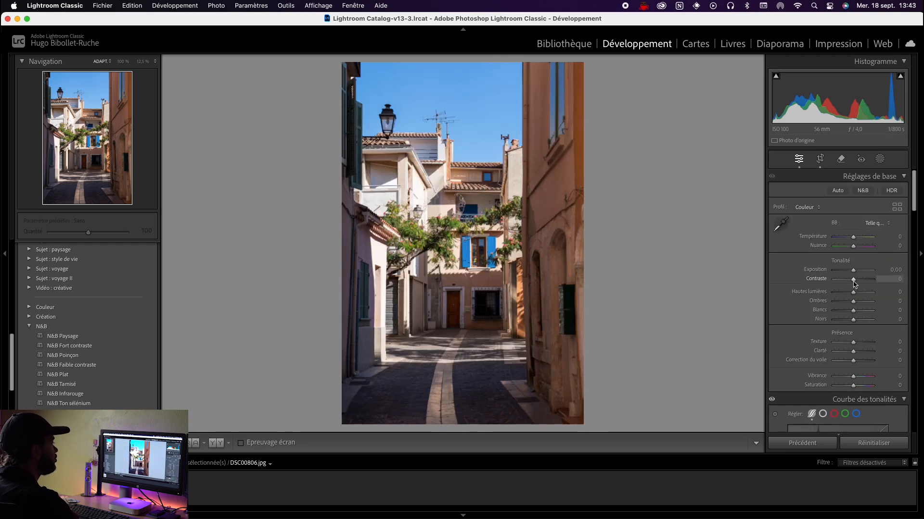
drag(854, 285, 857, 284)
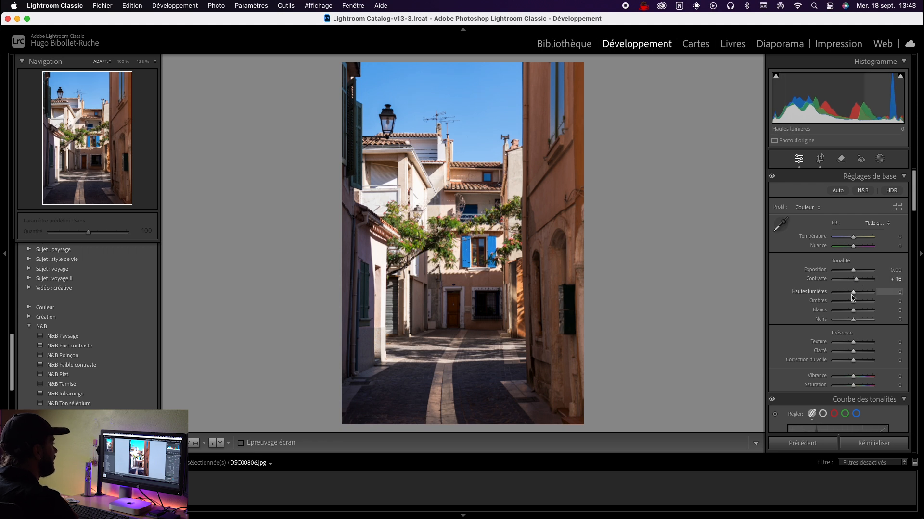
drag(853, 297, 822, 300)
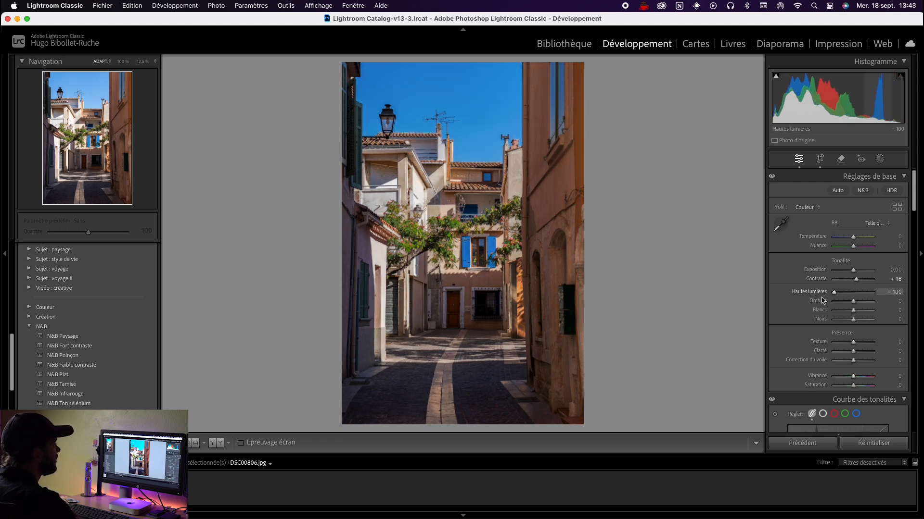
Set Hautes lumières to −9 and Ombres to +18, checking the doorway up close and the photo in the before/after view
drag(823, 300, 850, 295)
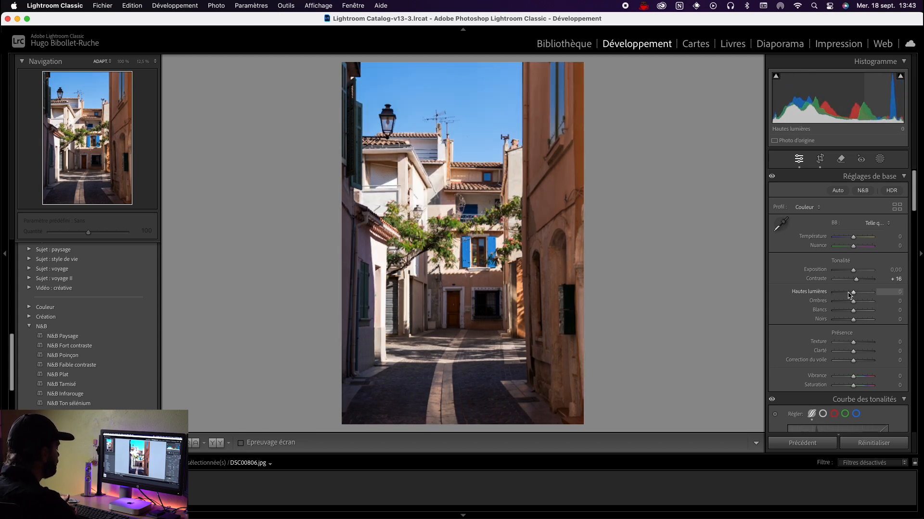
mouse_move(854, 295)
mouse_down()
mouse_move(864, 295)
mouse_move(853, 296)
mouse_up()
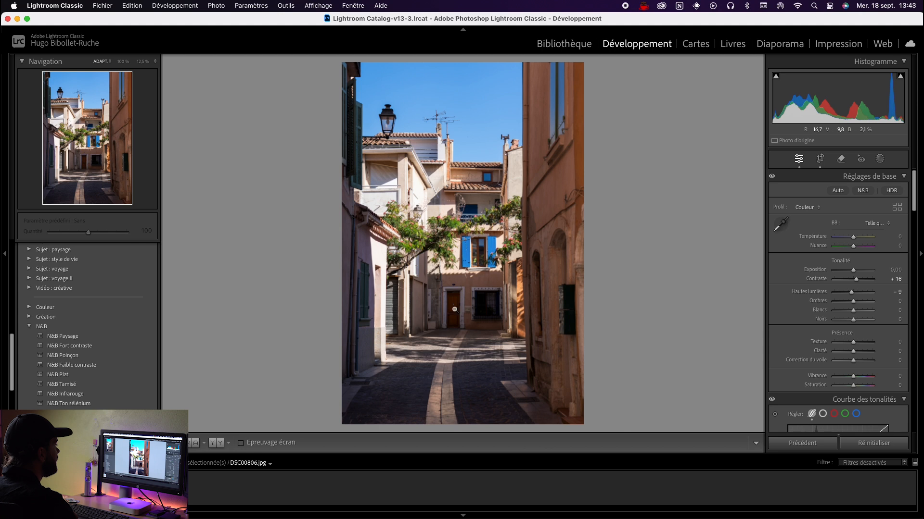
click(502, 295)
drag(475, 299, 340, 330)
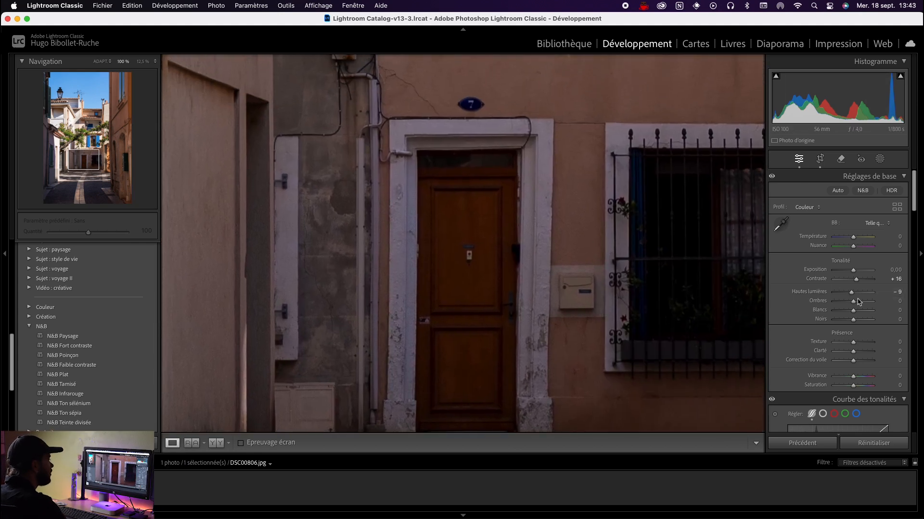
mouse_move(854, 301)
mouse_down()
mouse_move(889, 302)
mouse_move(857, 302)
mouse_up()
click(505, 259)
key(y)
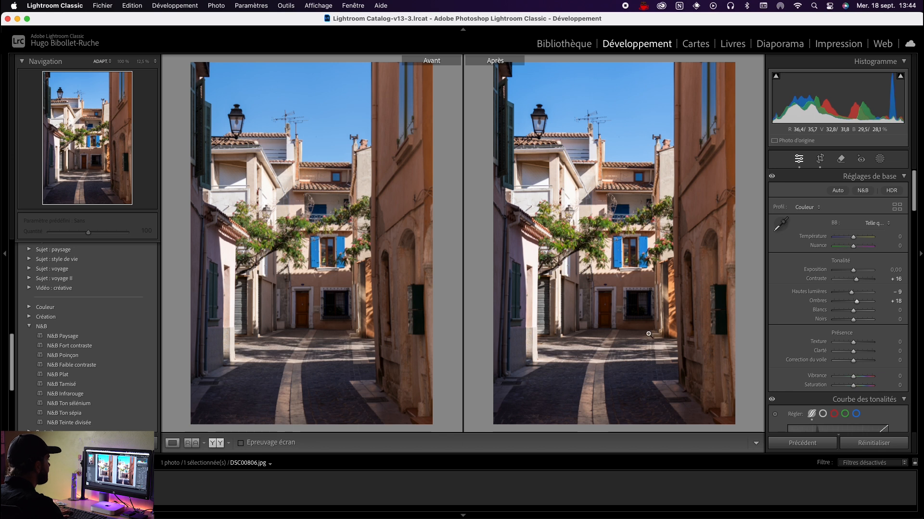
Set Ombres to +26 while comparing the barred ground-floor window before and after at 100 %
click(605, 305)
drag(605, 305, 418, 250)
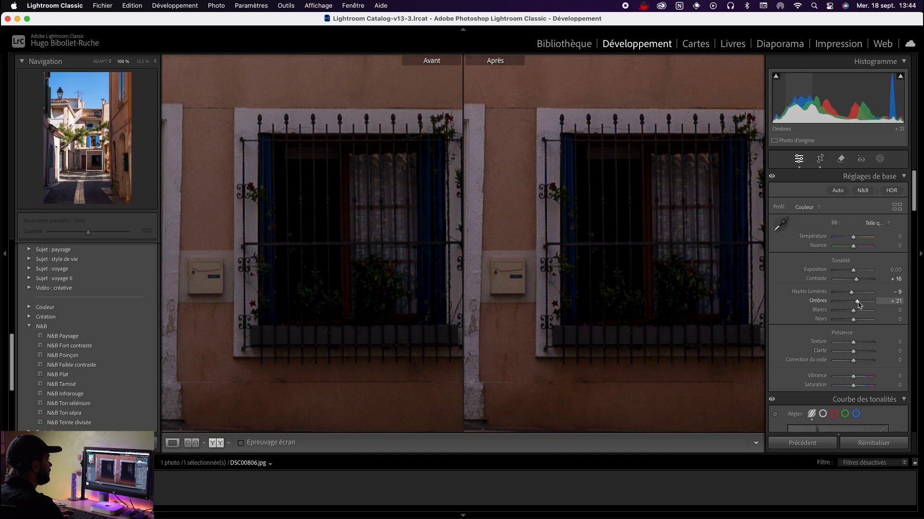
drag(596, 262, 552, 250)
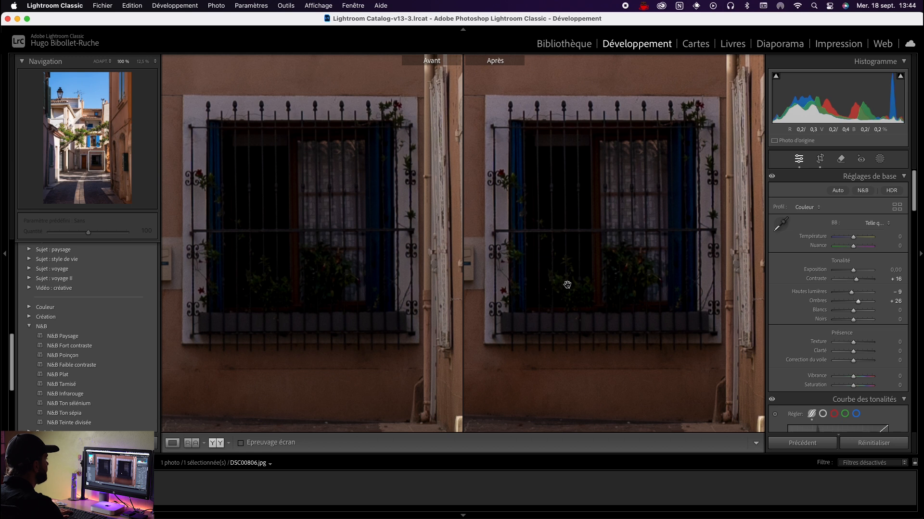
drag(568, 285, 552, 201)
click(553, 204)
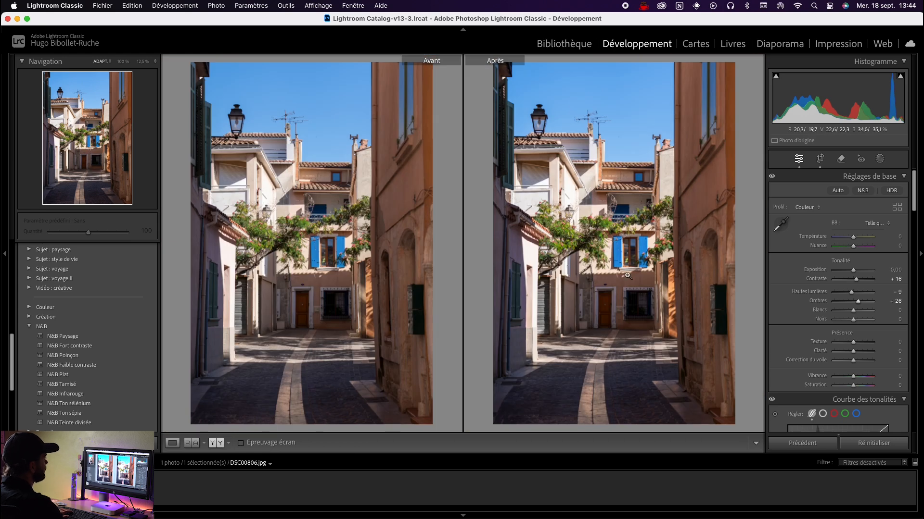
Set Blancs to −15 and Noirs to −33 in the tone adjustments
mouse_move(851, 313)
mouse_down()
mouse_move(866, 314)
mouse_move(850, 313)
mouse_up()
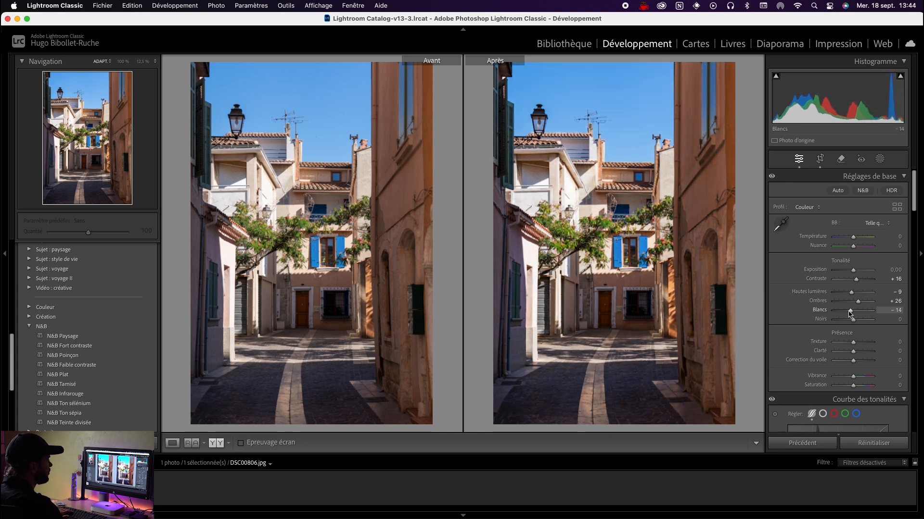
drag(852, 326, 848, 326)
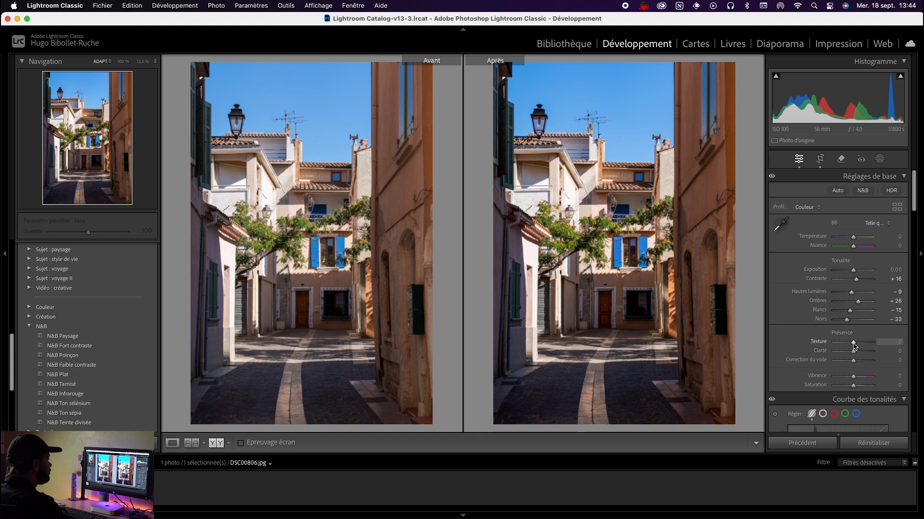
Try Texture at +9 and reset it to 0
drag(859, 344, 901, 341)
mouse_move(842, 358)
mouse_down()
mouse_move(891, 350)
mouse_move(854, 355)
mouse_up()
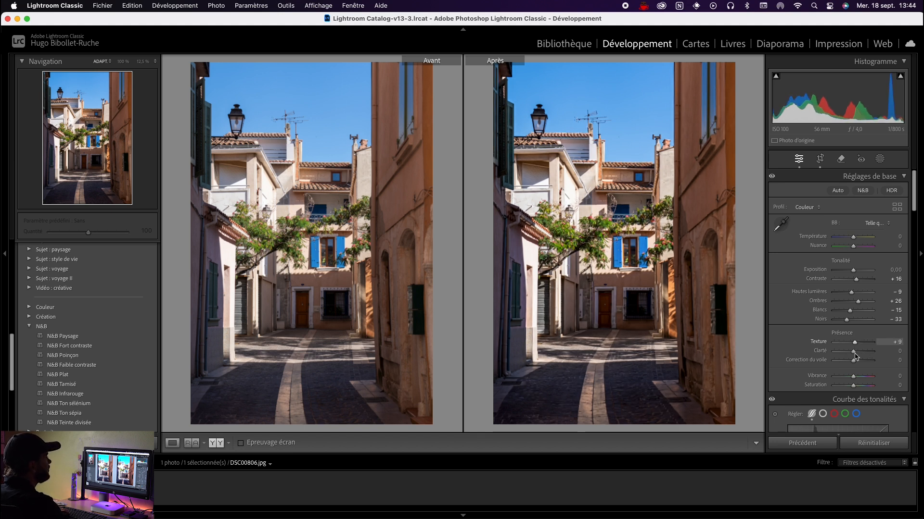
double_click(853, 344)
Try Texture at −100 and +100 in the single-photo view, inspecting the blue-shuttered window, and bring it back to −4
key(y)
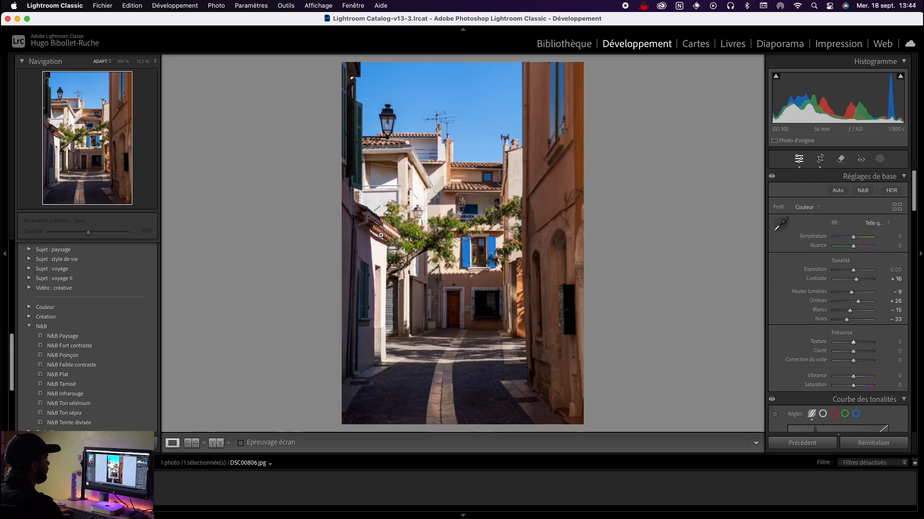
click(504, 252)
drag(291, 248, 450, 243)
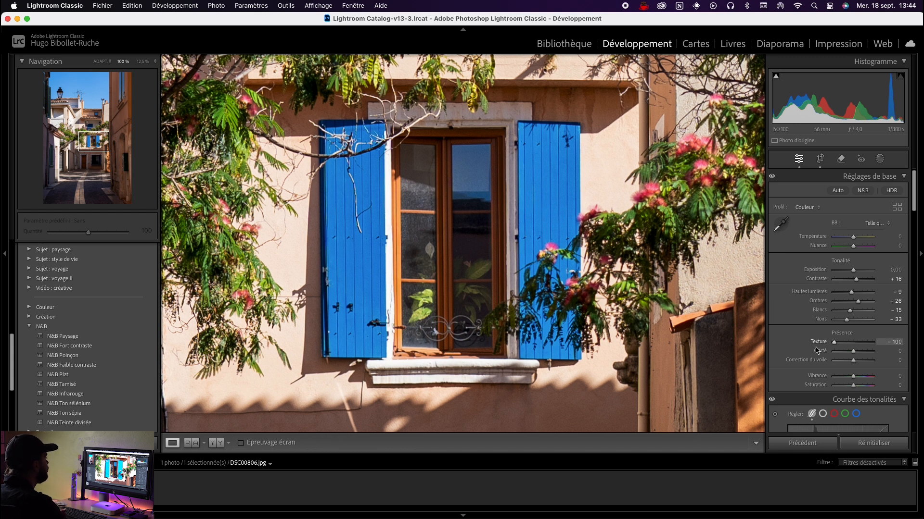
click(476, 139)
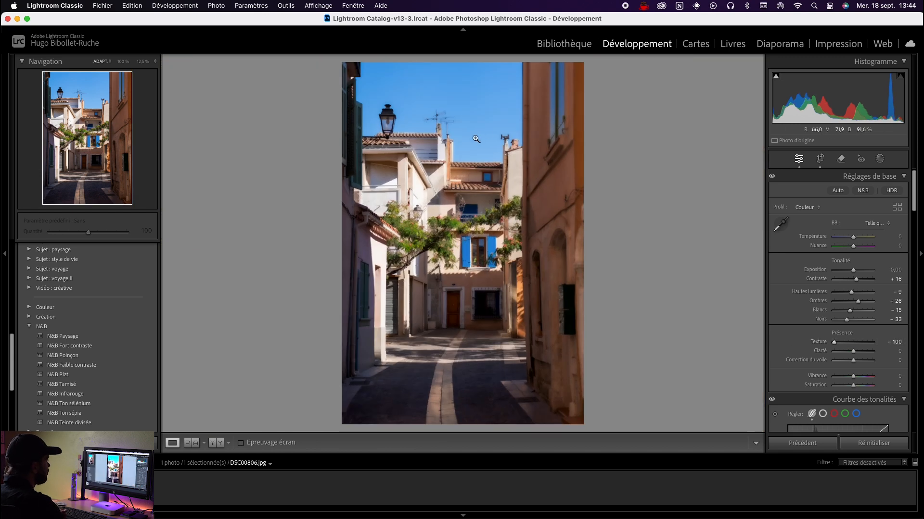
click(477, 177)
drag(478, 363, 468, 162)
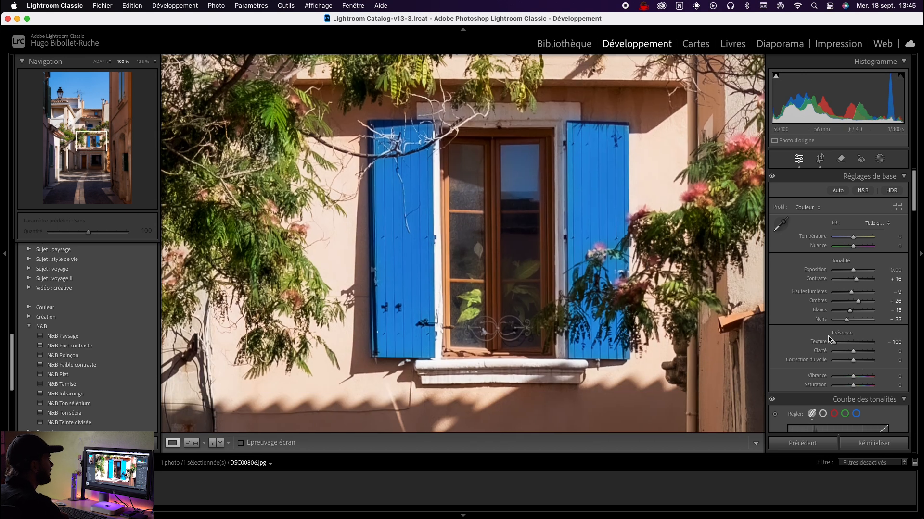
drag(834, 342, 913, 344)
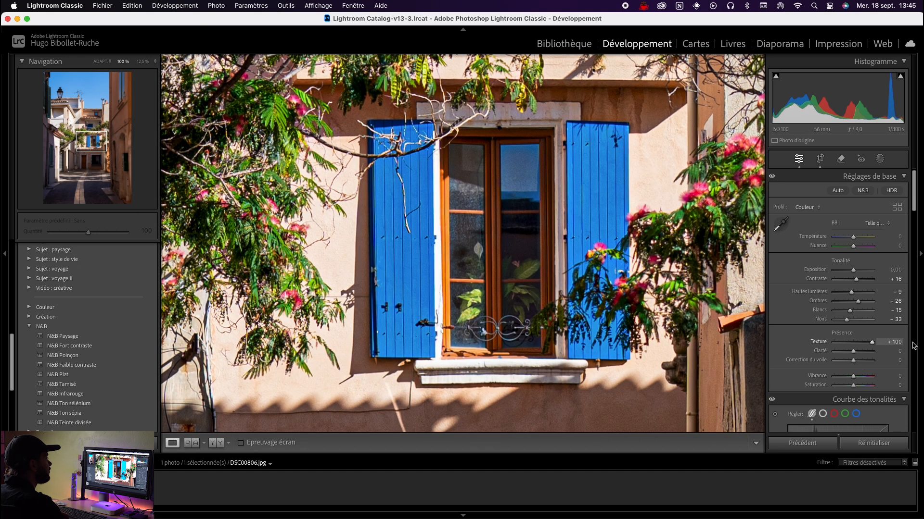
click(514, 172)
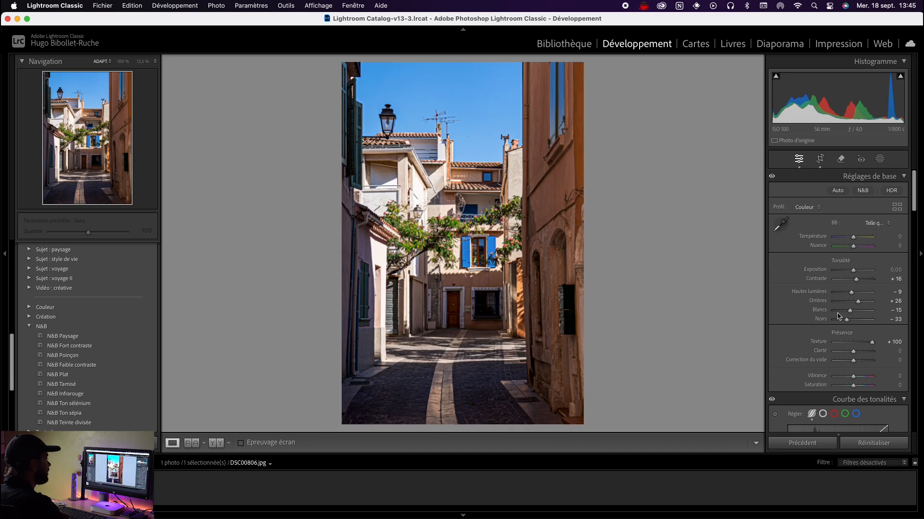
drag(873, 343, 854, 343)
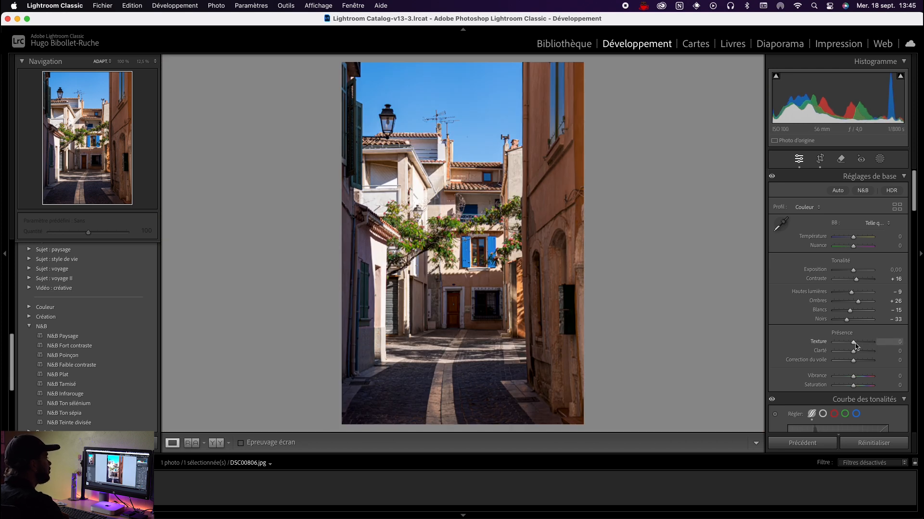
drag(855, 346, 853, 345)
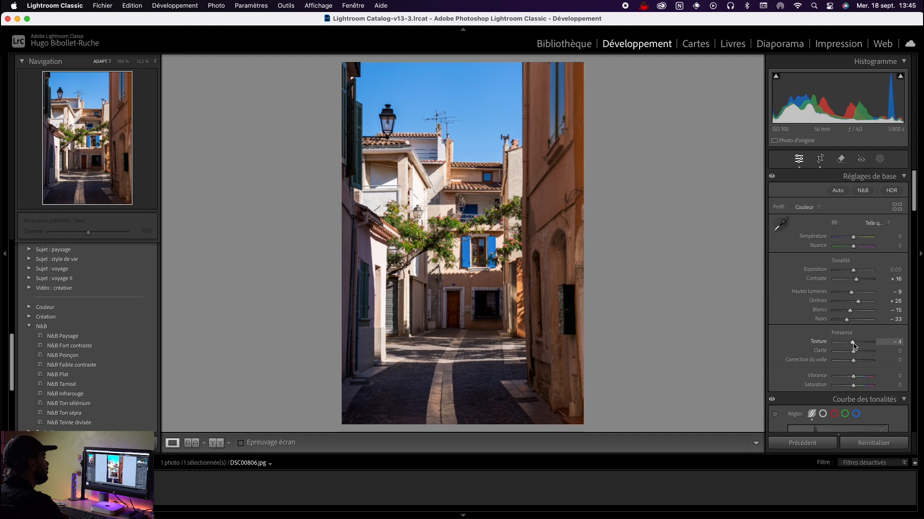
Set Texture to exactly +5
click(472, 243)
click(889, 342)
text(5)
key(Return)
click(605, 306)
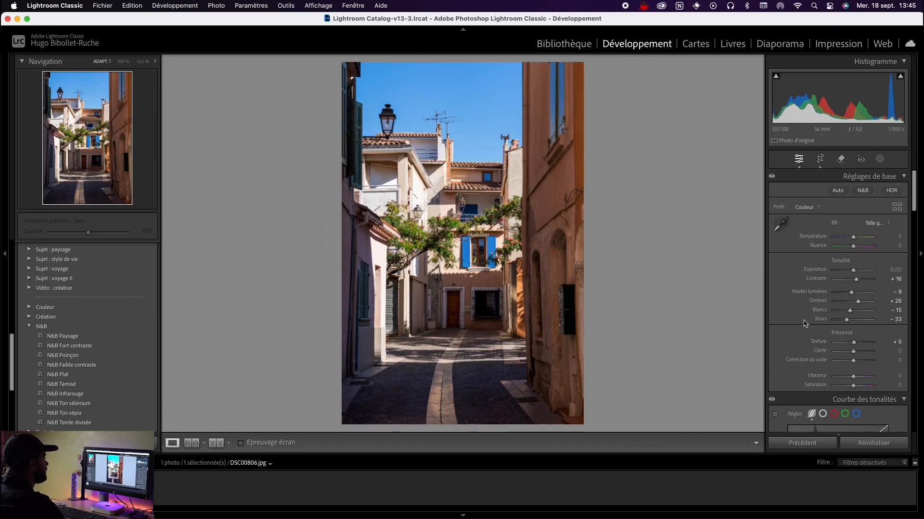
Try Clarté at −48, reset it, and set Clarté to +5
scroll(883, 347, down, 2)
mouse_move(853, 326)
mouse_down()
mouse_move(895, 331)
mouse_move(848, 332)
mouse_up()
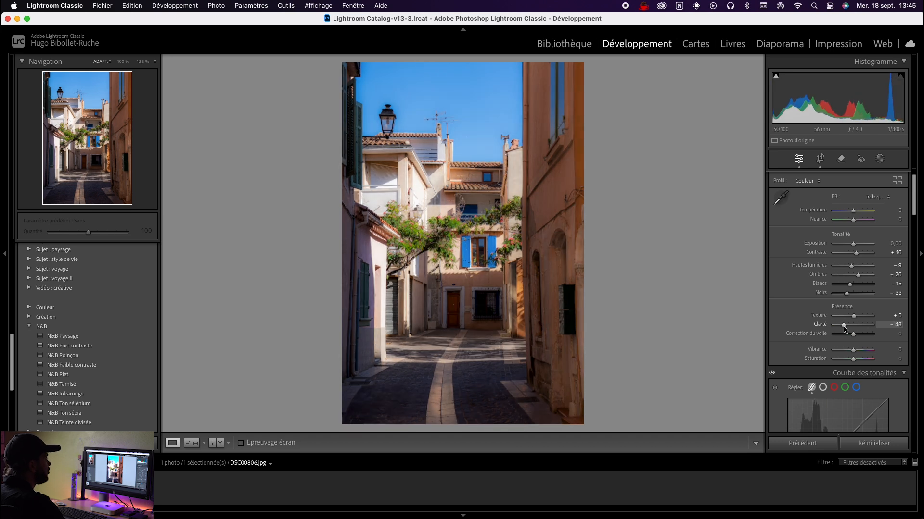
double_click(847, 327)
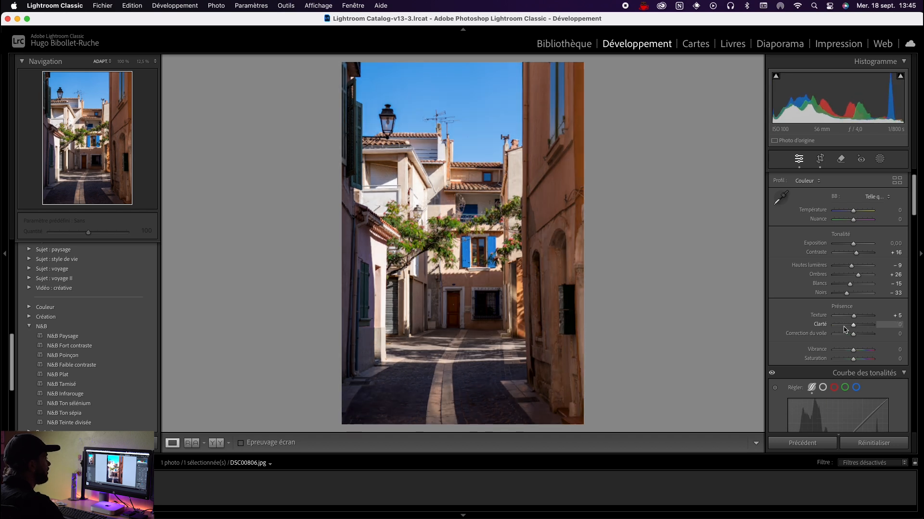
click(893, 326)
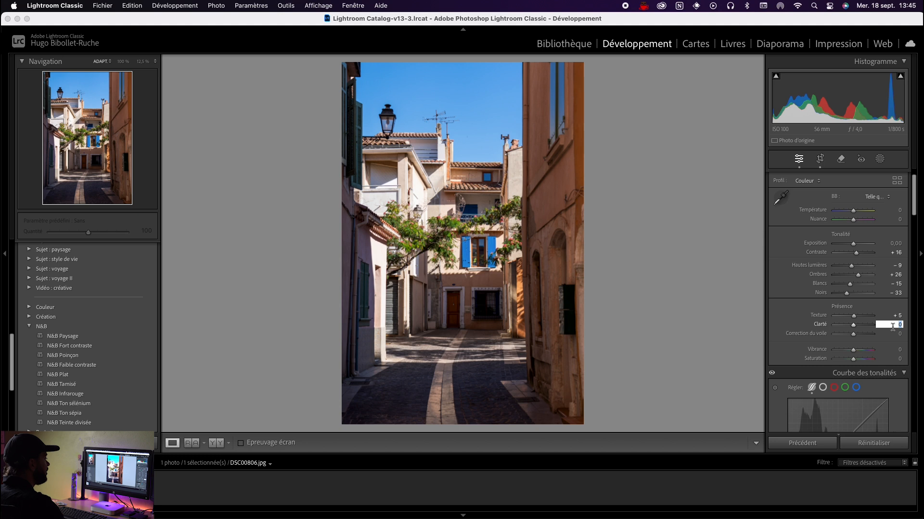
text(5)
key(Return)
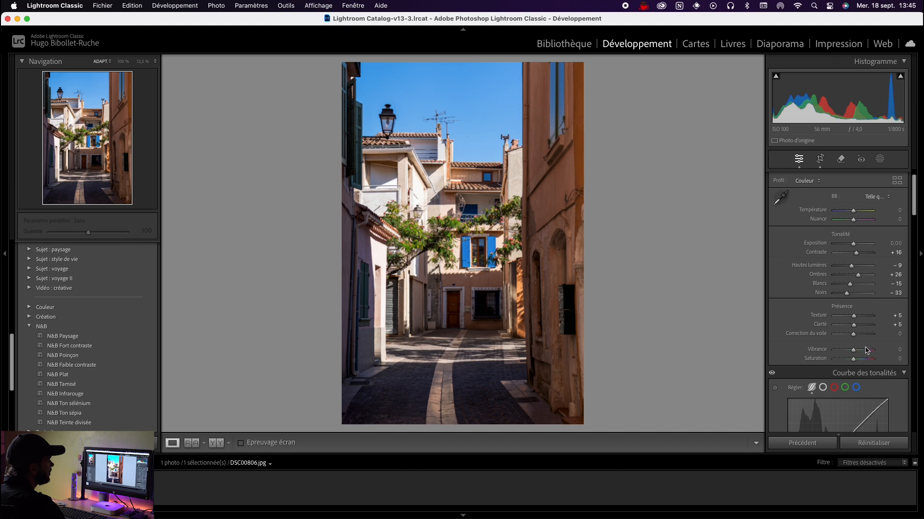
Try Saturation at +100 and reset it to 0
scroll(864, 344, down, 3)
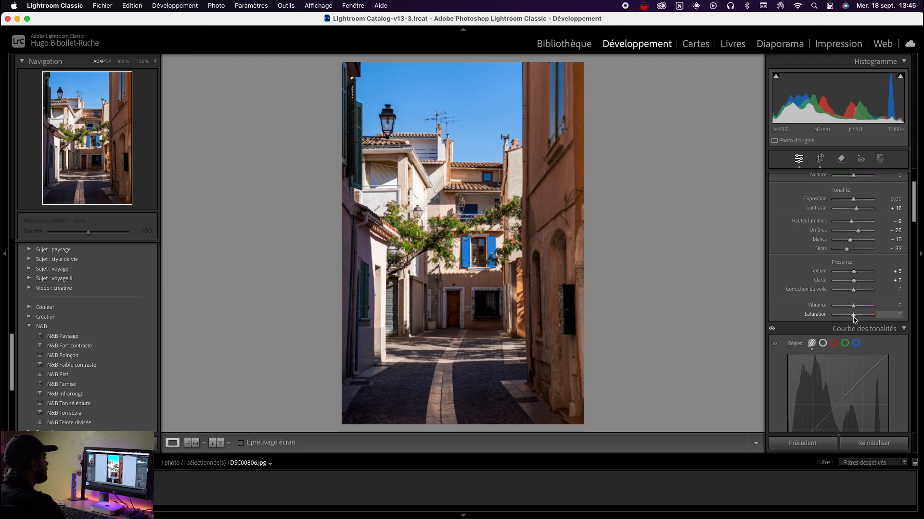
drag(859, 315, 907, 319)
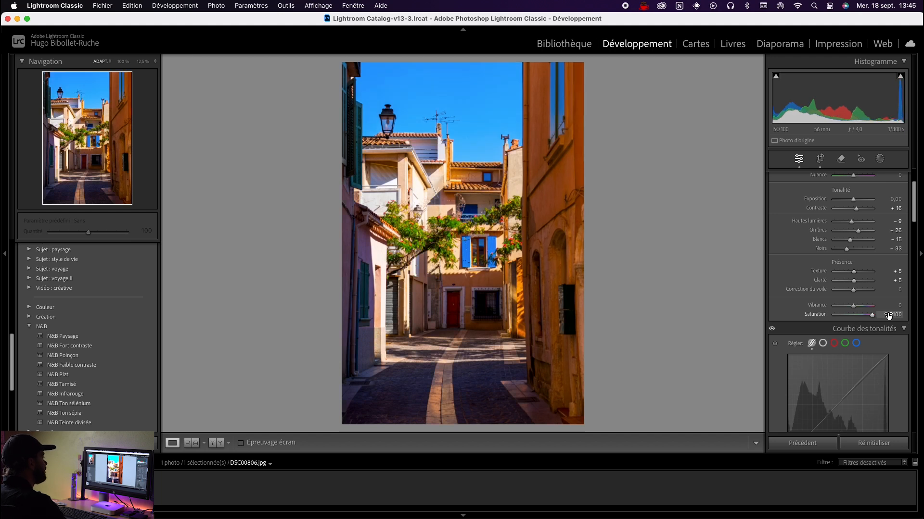
double_click(872, 316)
Set Vibrance to +18
mouse_move(854, 306)
mouse_down()
mouse_move(882, 307)
mouse_move(856, 311)
mouse_up()
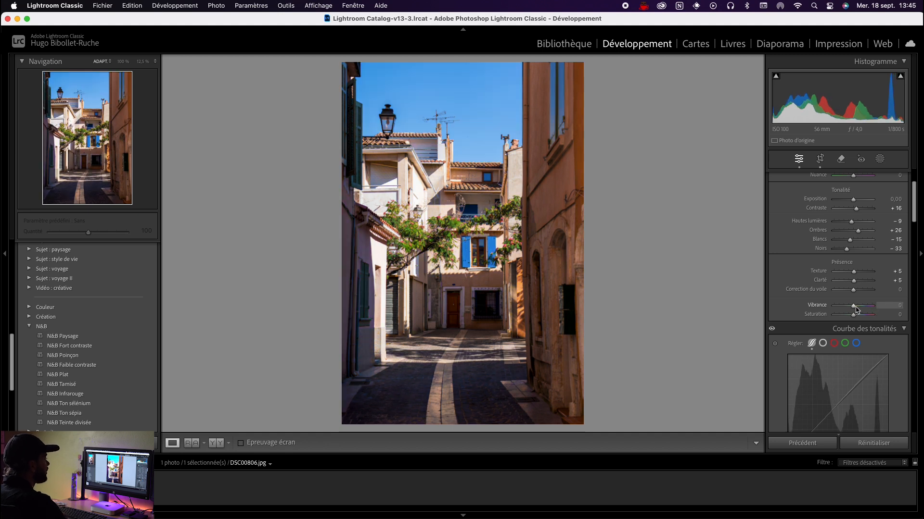
drag(854, 310, 857, 309)
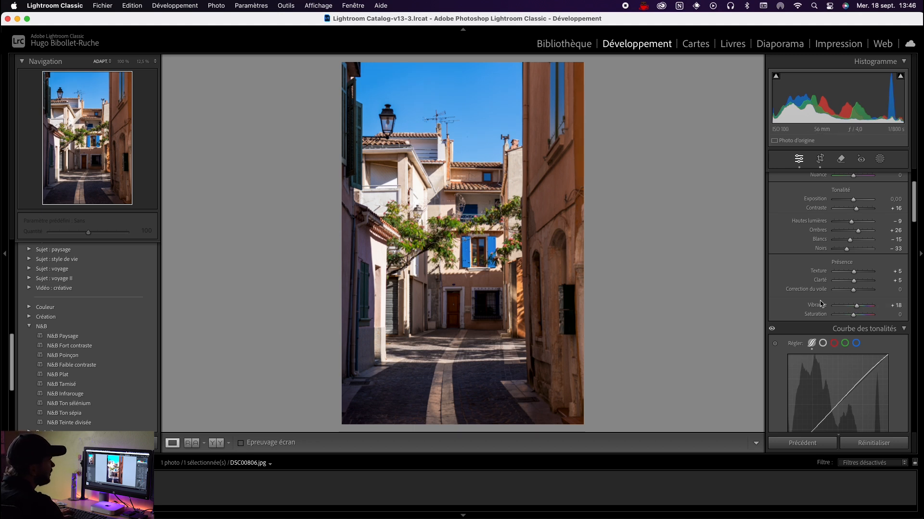
Compare the edited photo with its original version side by side, zooming into the details, and return to the single-photo view
scroll(820, 304, down, 15)
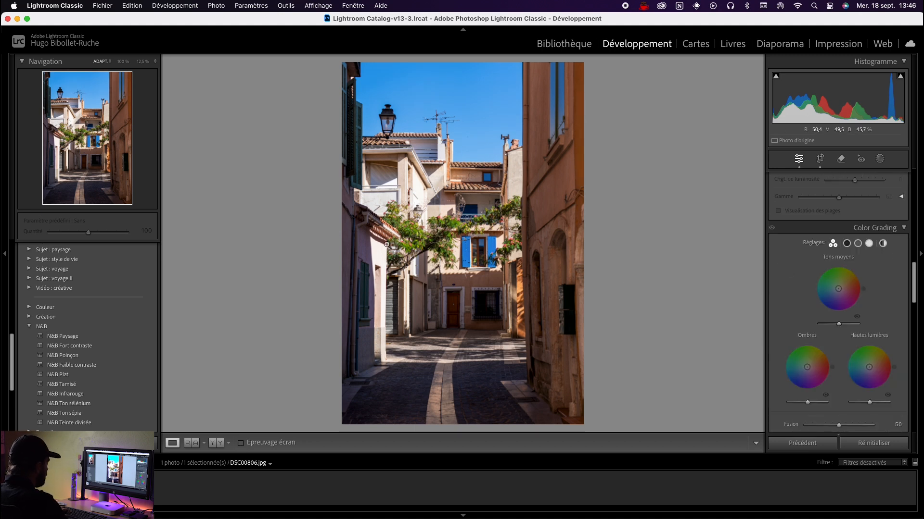
key(y)
click(266, 218)
drag(266, 218, 532, 293)
drag(394, 252, 343, 139)
click(352, 182)
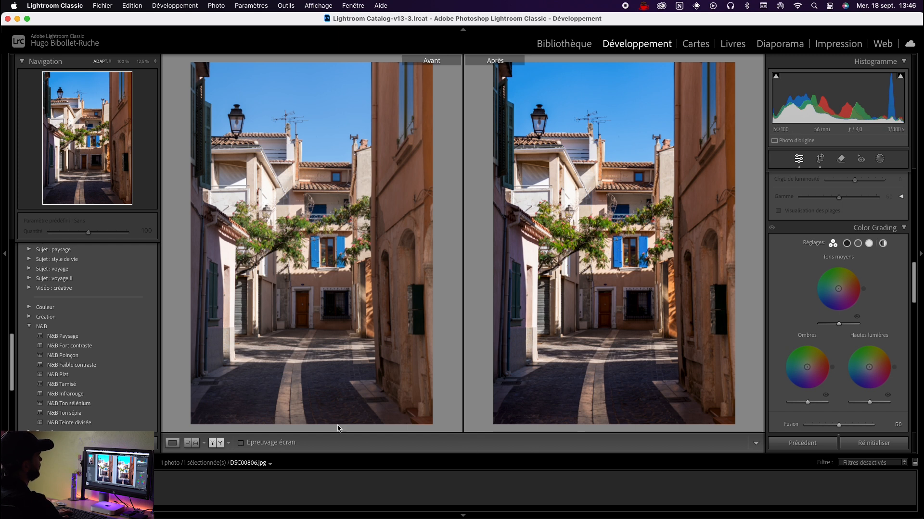
key(y)
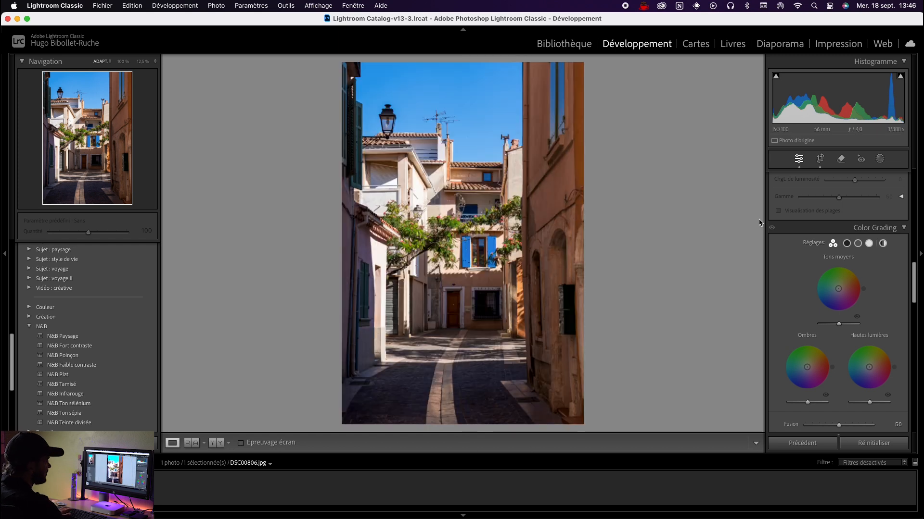
Collapse the Réglages de base and Courbe des tonalités sections to reveal the Mélangeur de couleurs settings
scroll(789, 292, up, 5)
scroll(789, 292, up, 10)
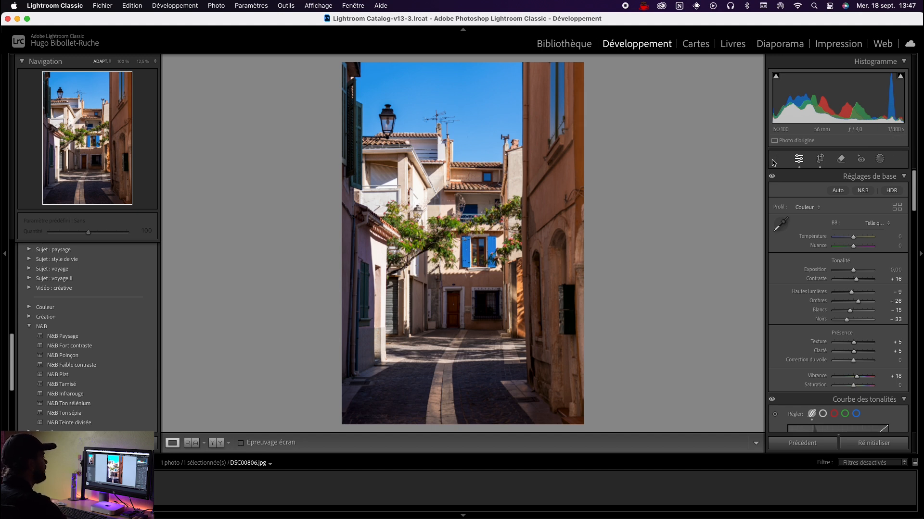
click(902, 174)
click(904, 191)
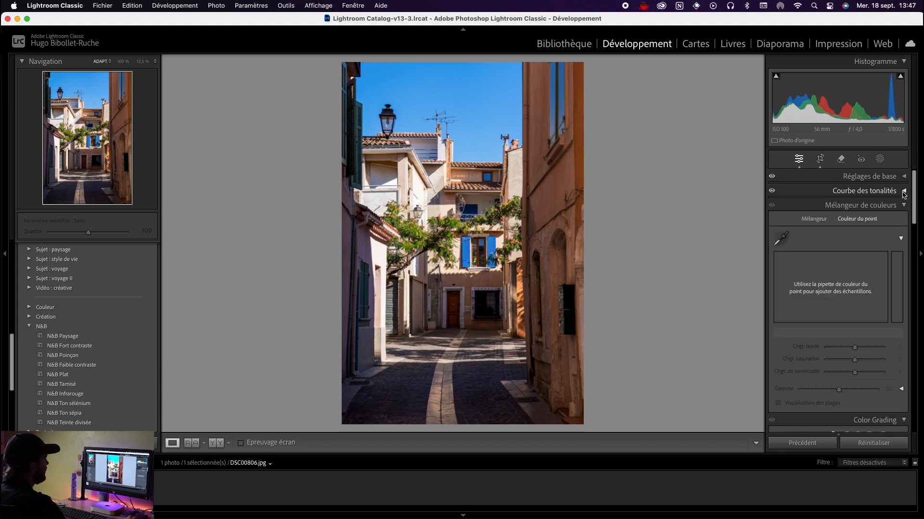